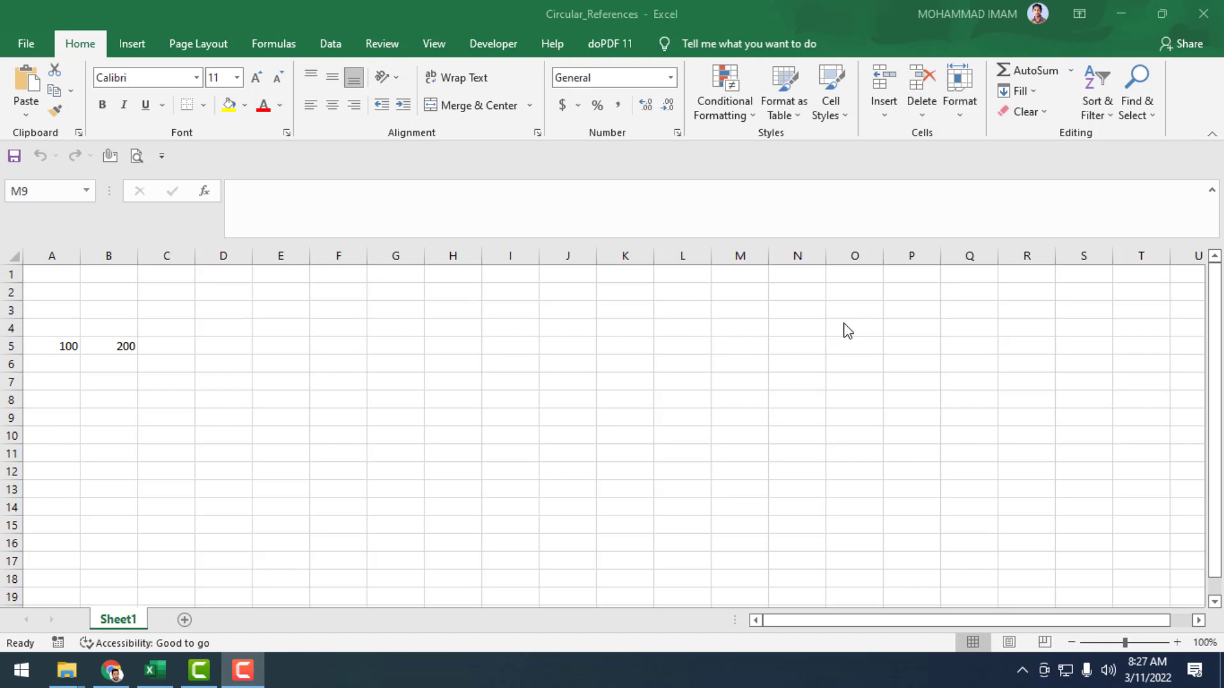
# Inspect the numbers in A5 and B5 and locate the empty cell C5 by its column and row.
pyautogui.click(66, 350)
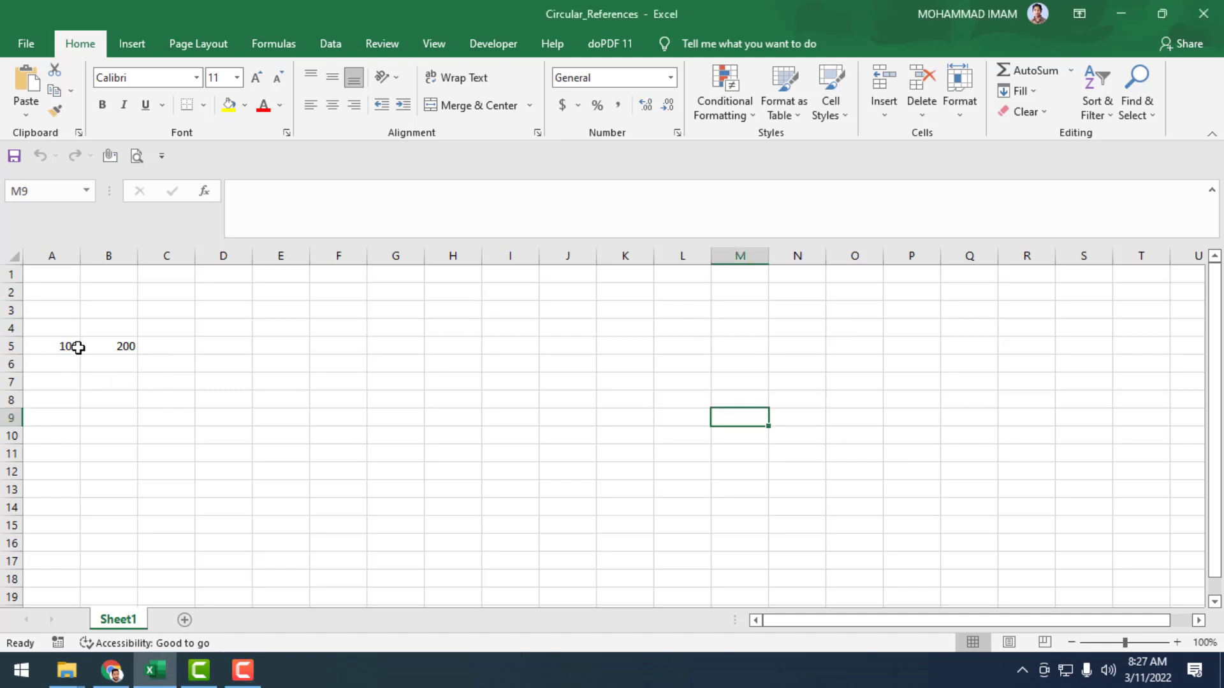
pyautogui.click(78, 347)
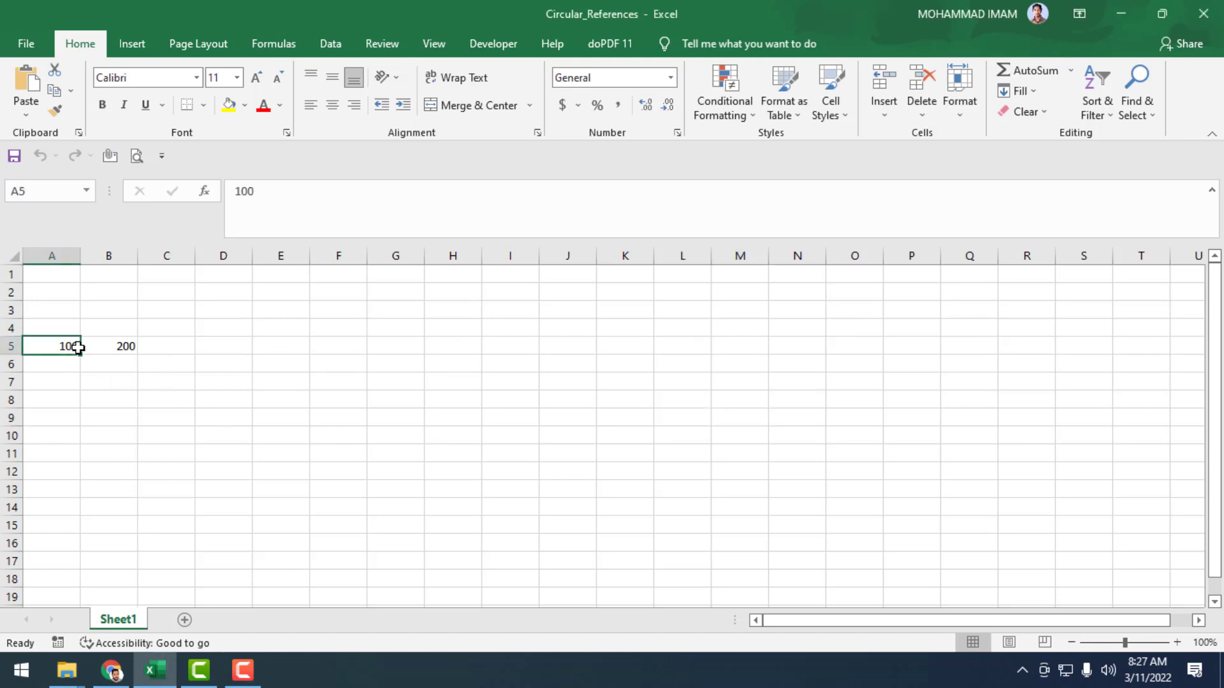
pyautogui.click(114, 343)
pyautogui.click(158, 348)
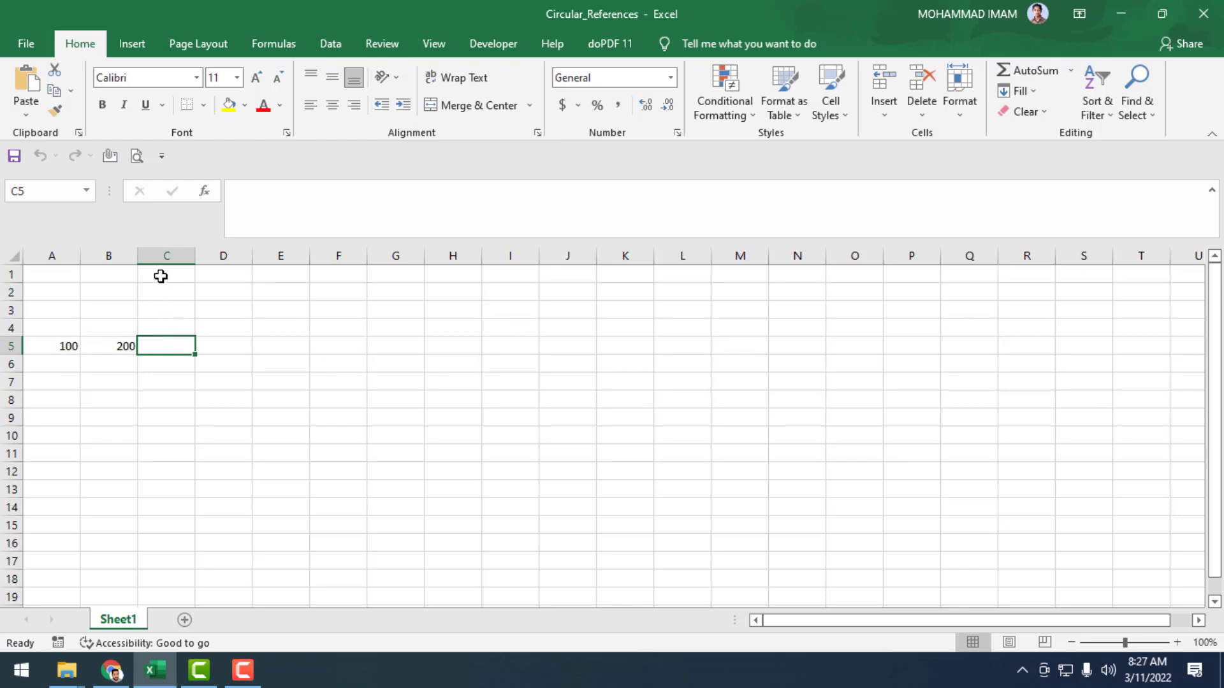
pyautogui.click(162, 254)
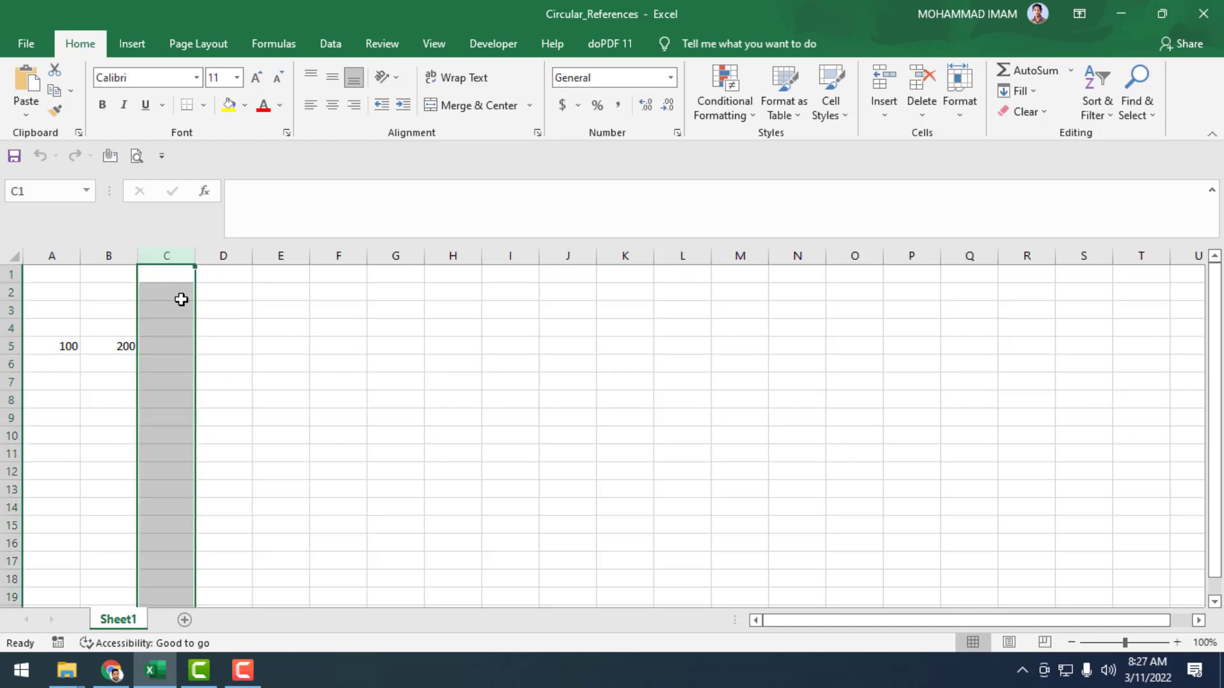
pyautogui.click(183, 344)
pyautogui.click(10, 346)
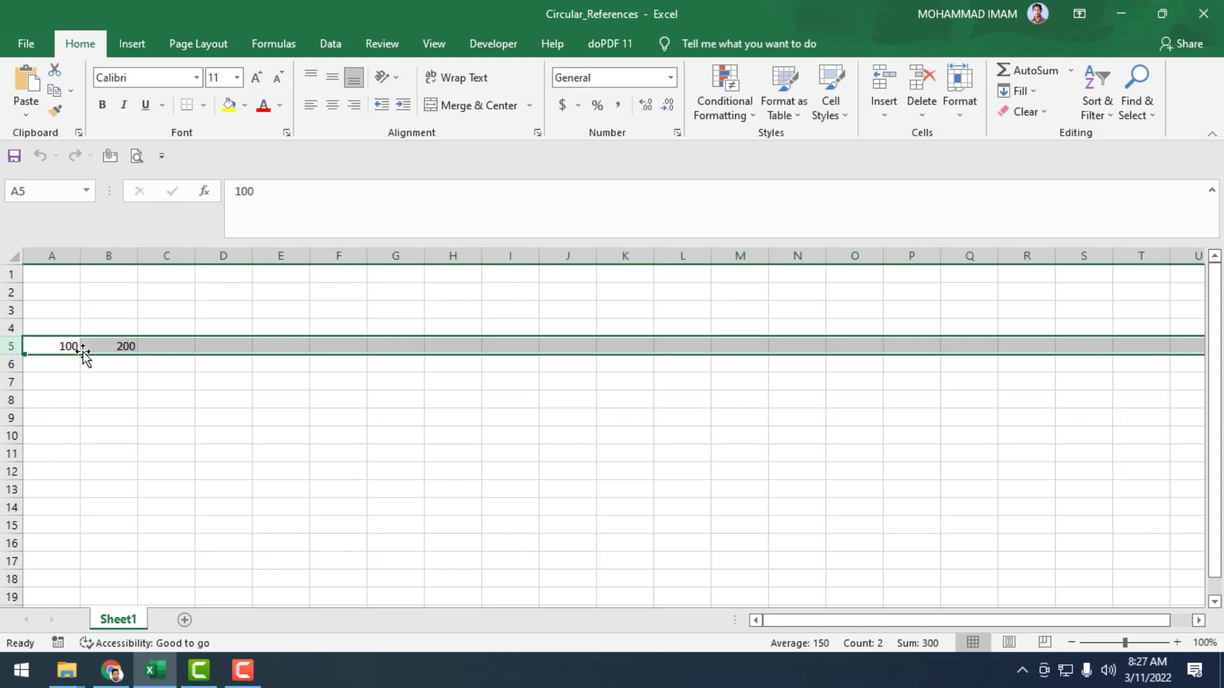
# Enter the self-referencing formula =A5+B5+C5 in cell C5 and dismiss the circular reference warning.
pyautogui.click(183, 345)
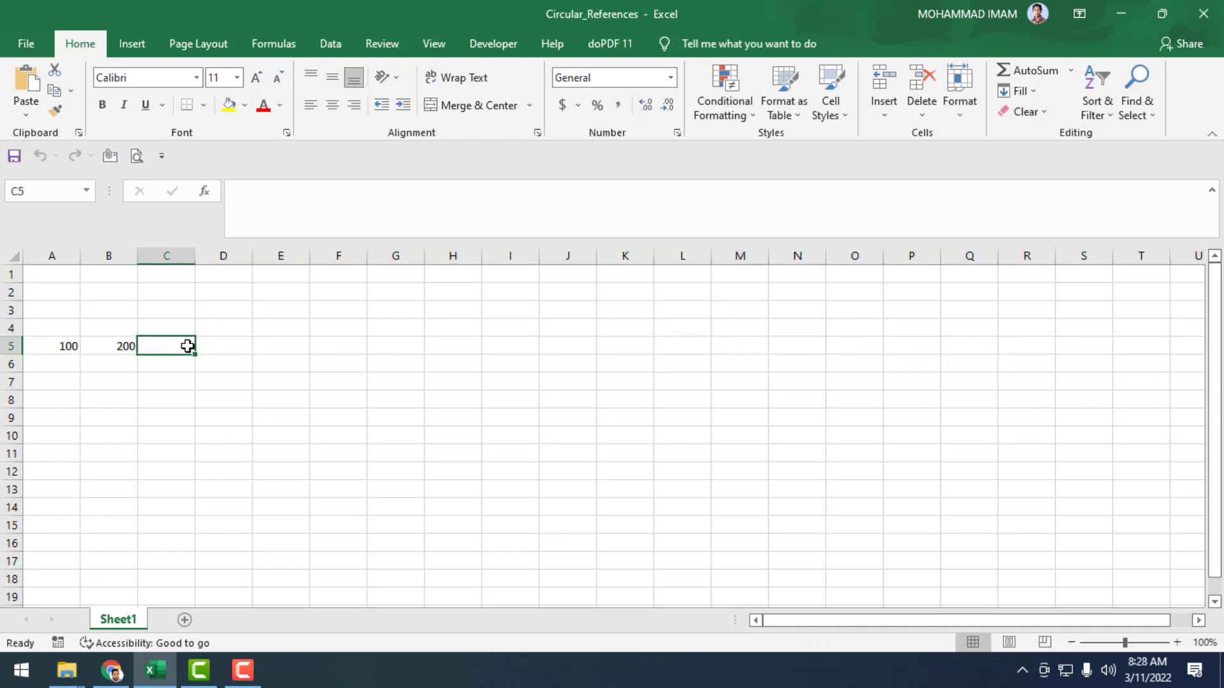
pyautogui.write('=')
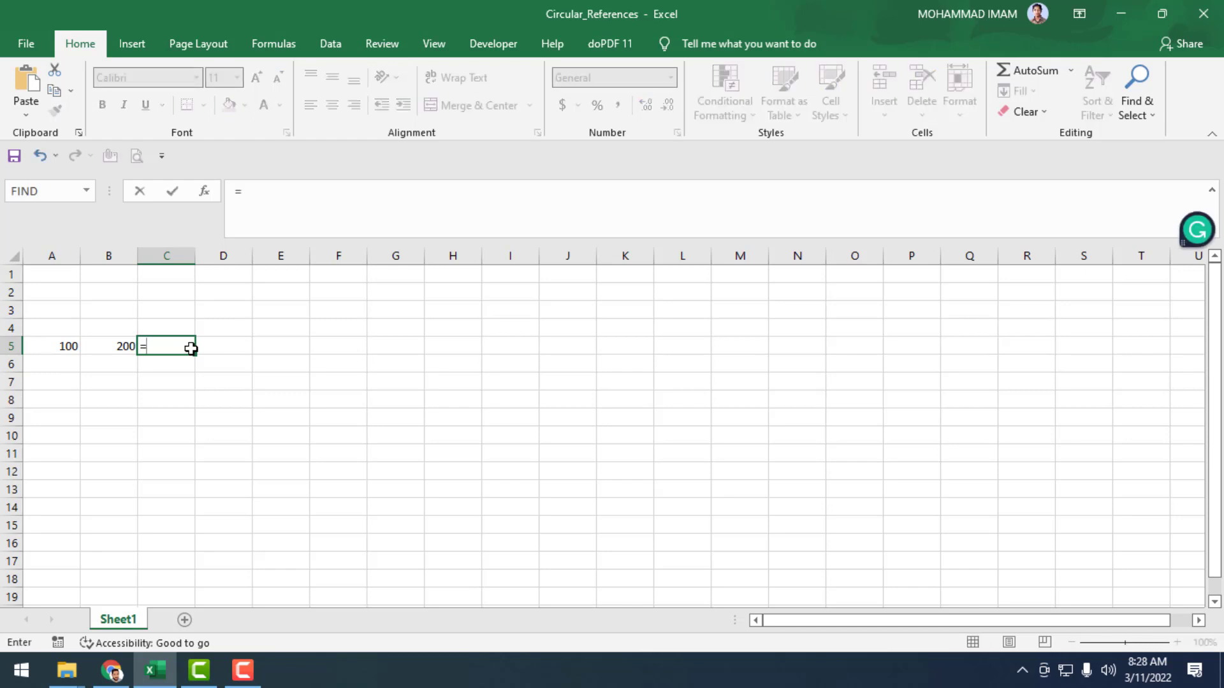
pyautogui.press('Left')
pyautogui.press('Left')
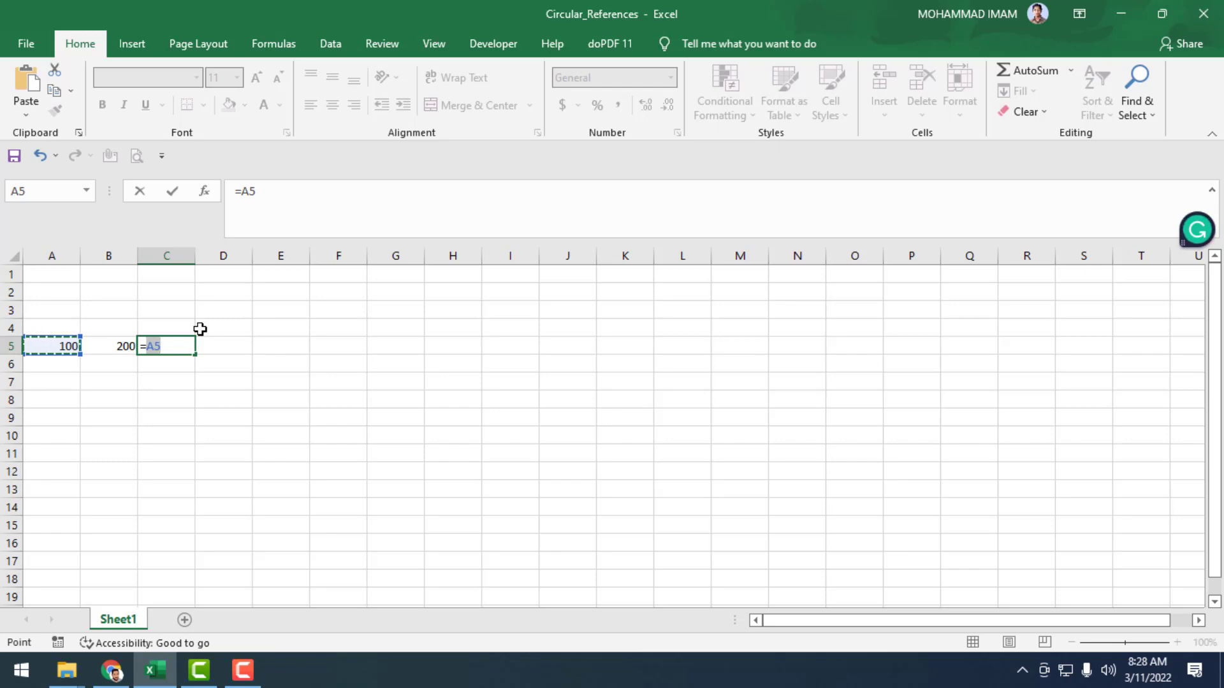
pyautogui.click(185, 347)
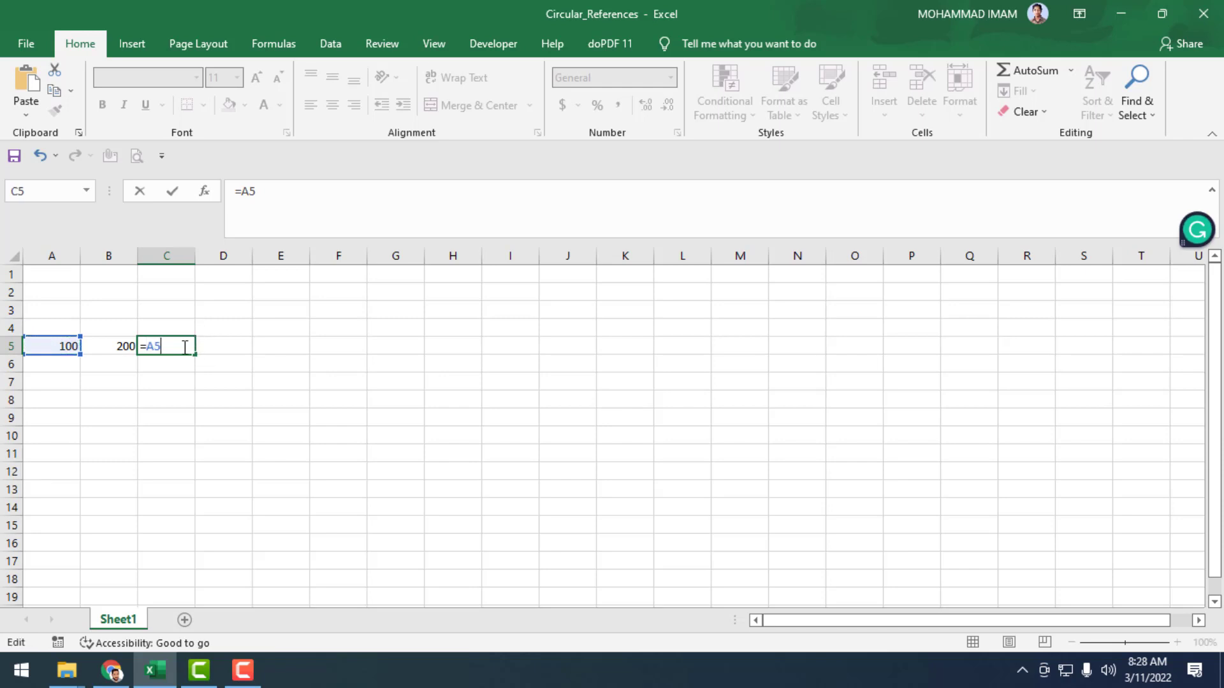
pyautogui.write('+')
pyautogui.click(108, 348)
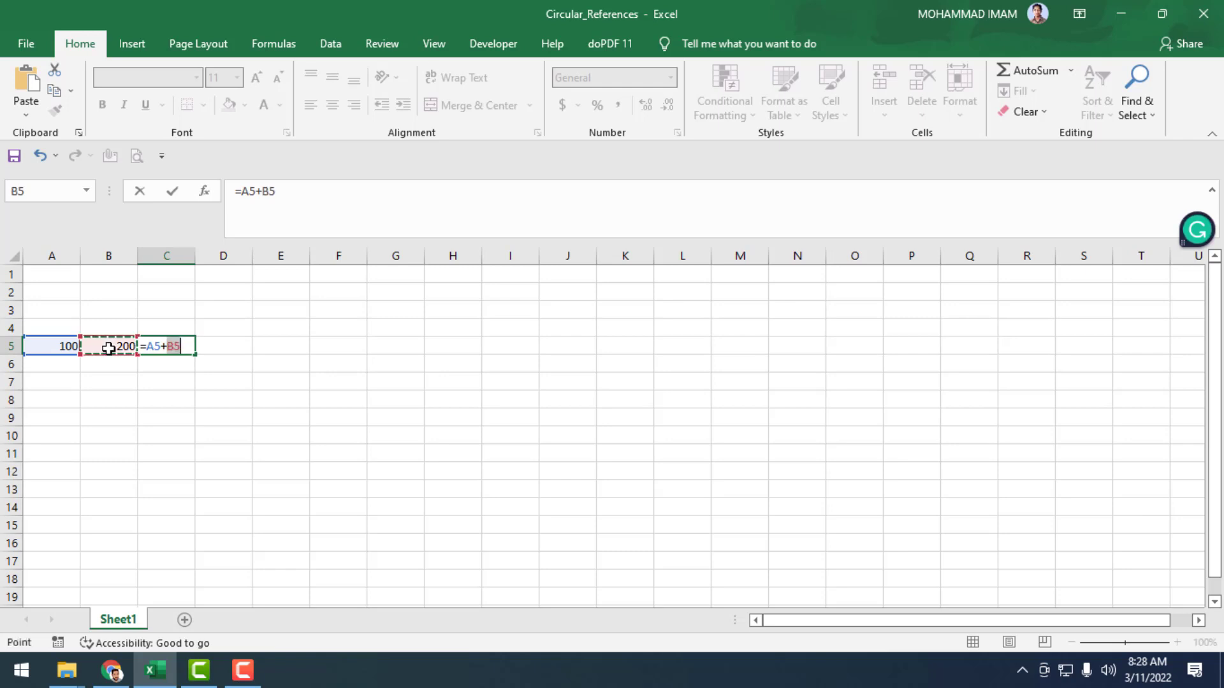
pyautogui.click(195, 346)
pyautogui.write('+')
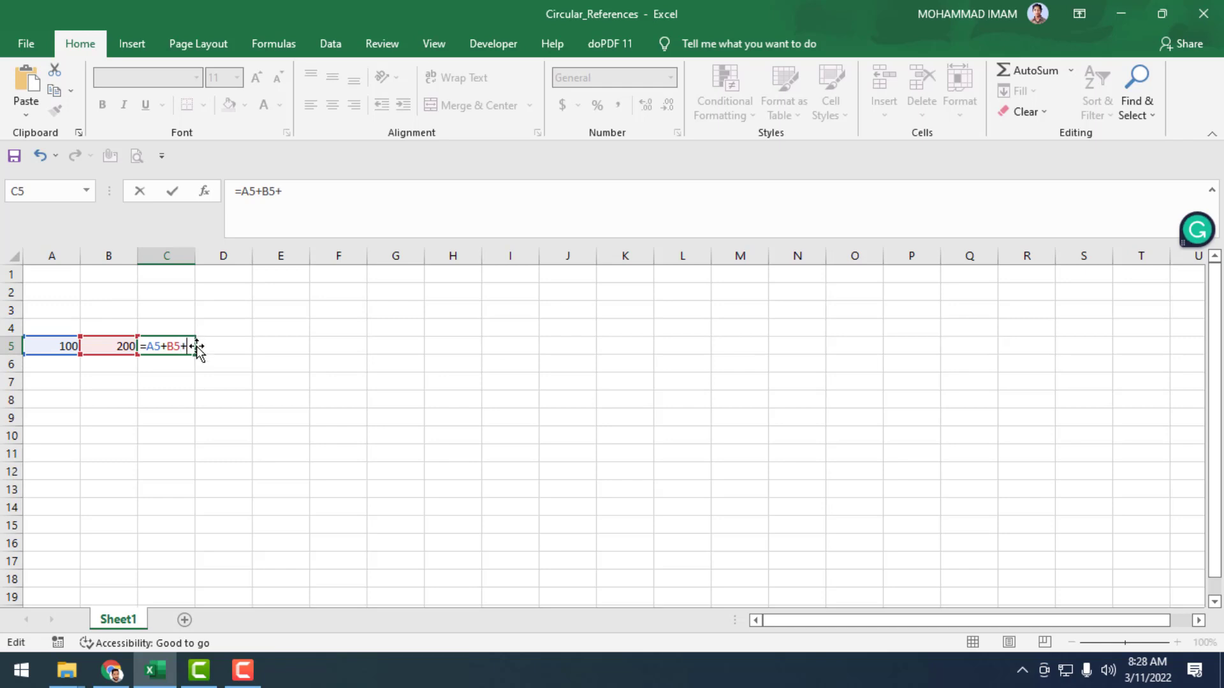
pyautogui.write('c5')
pyautogui.press('Return')
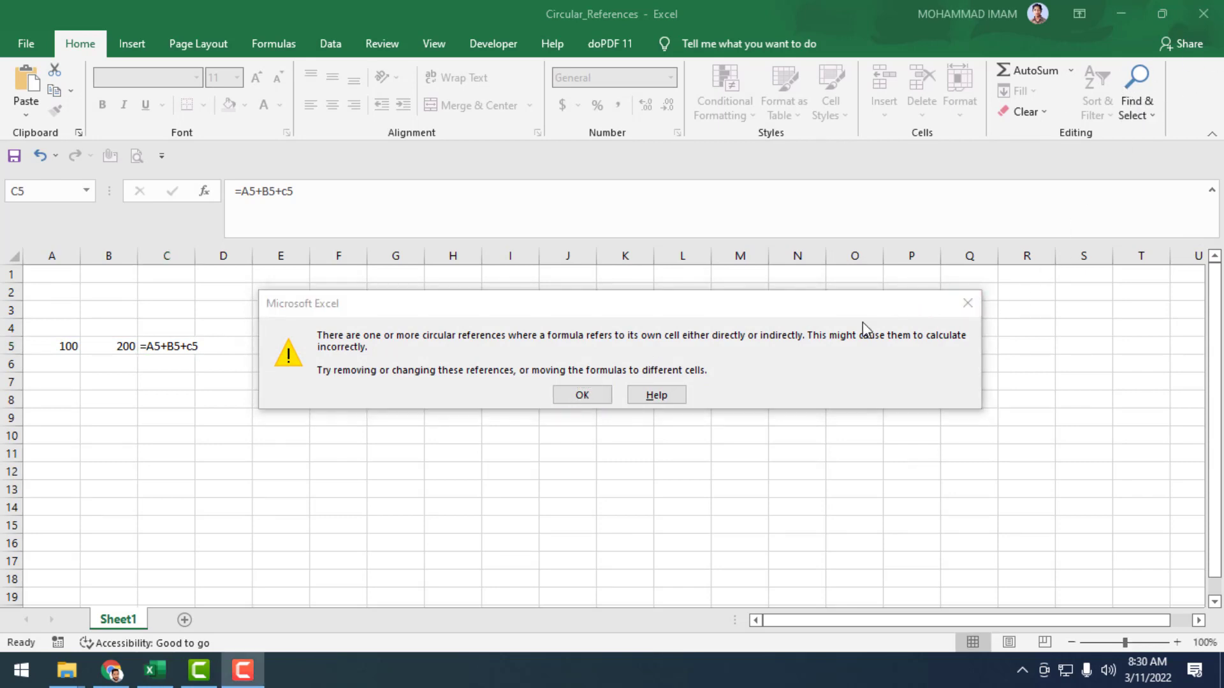
pyautogui.click(558, 399)
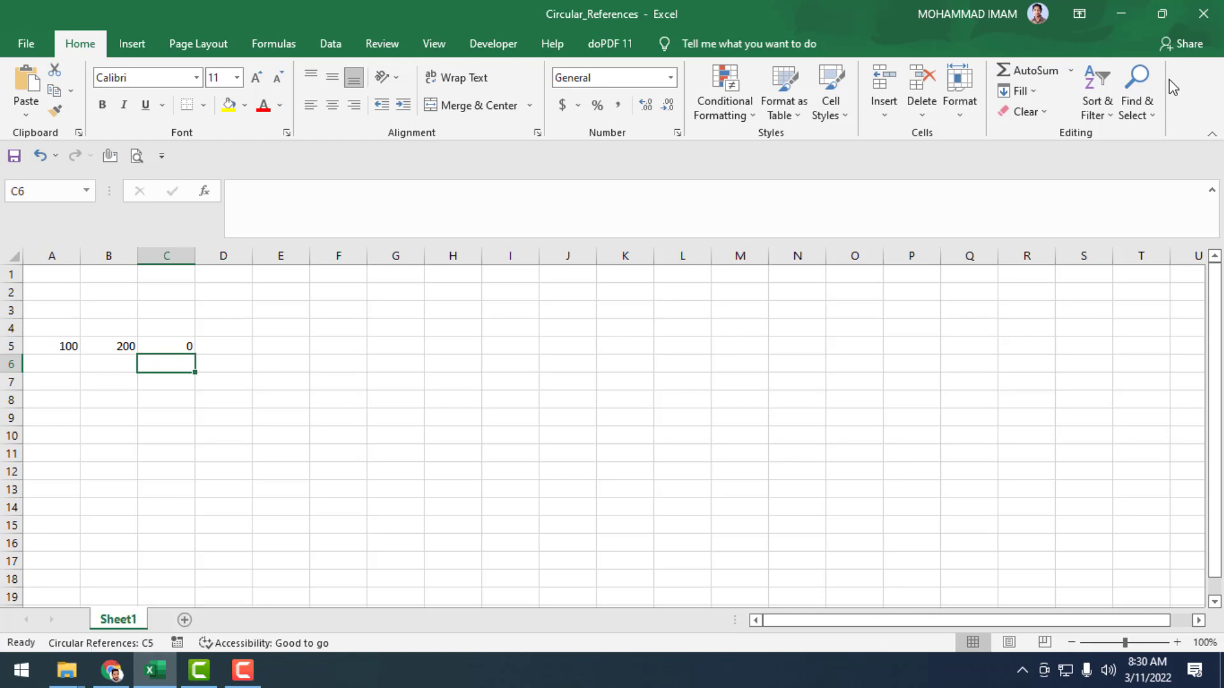
pyautogui.click(1146, 88)
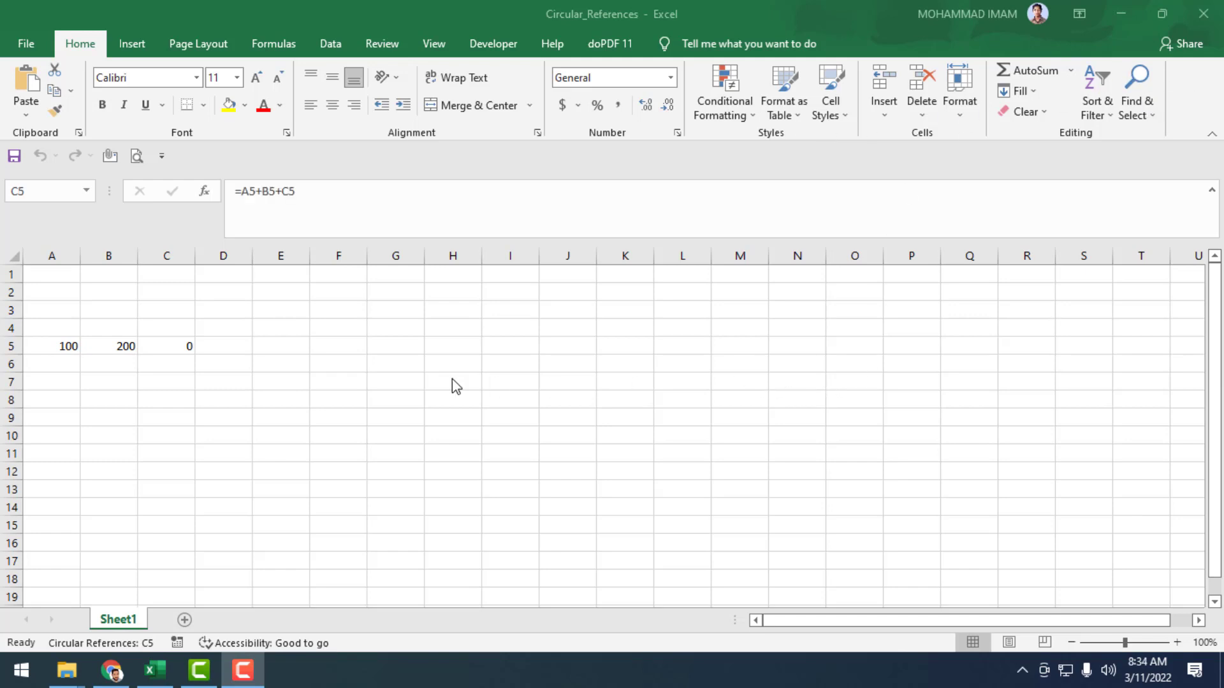
# Enable iterative calculation in the formula options and set the maximum iterations to 3.
pyautogui.click(190, 344)
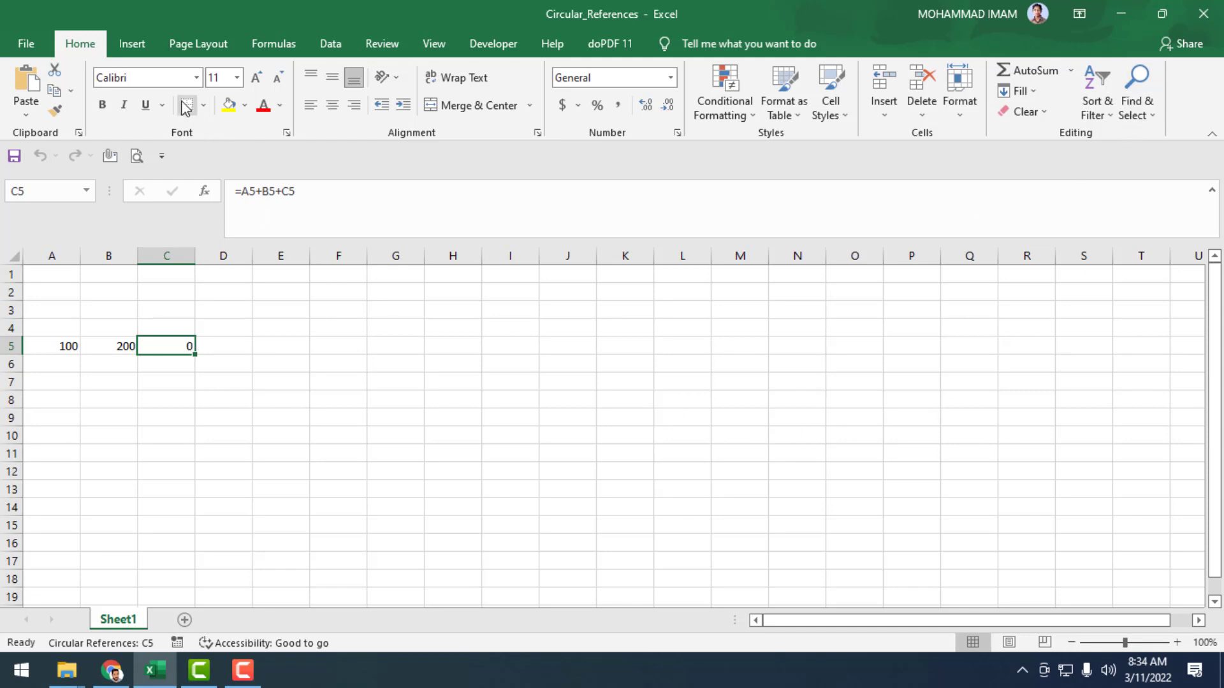
pyautogui.click(36, 45)
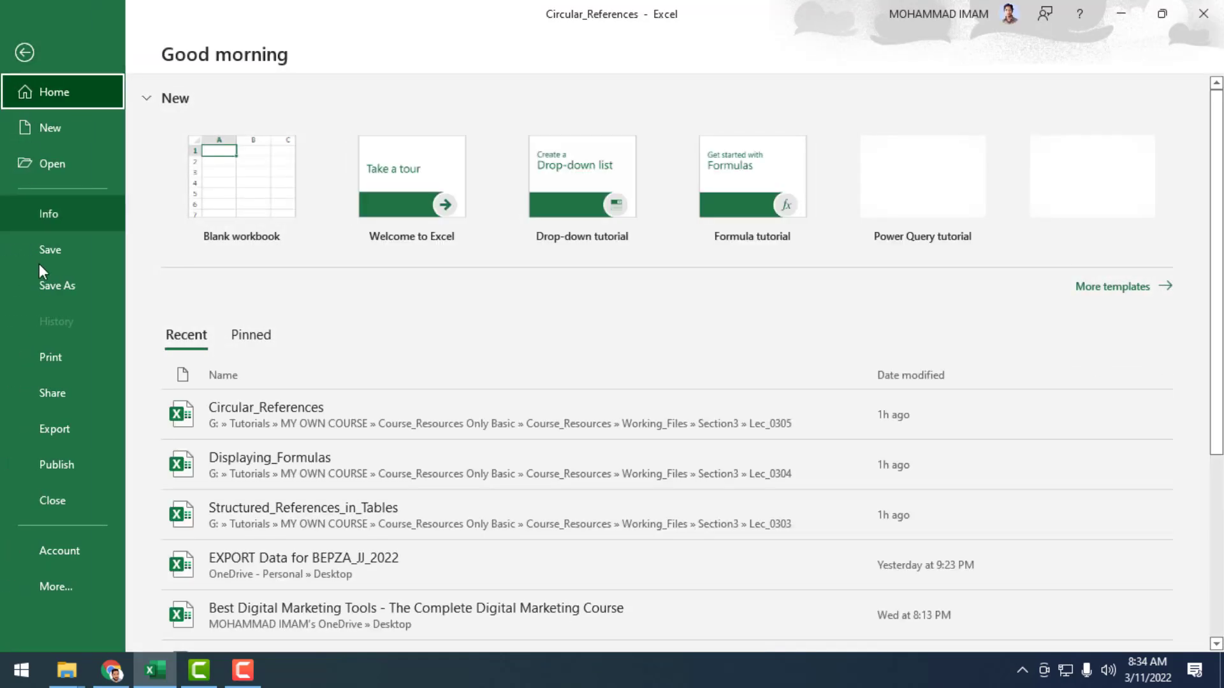
pyautogui.click(65, 592)
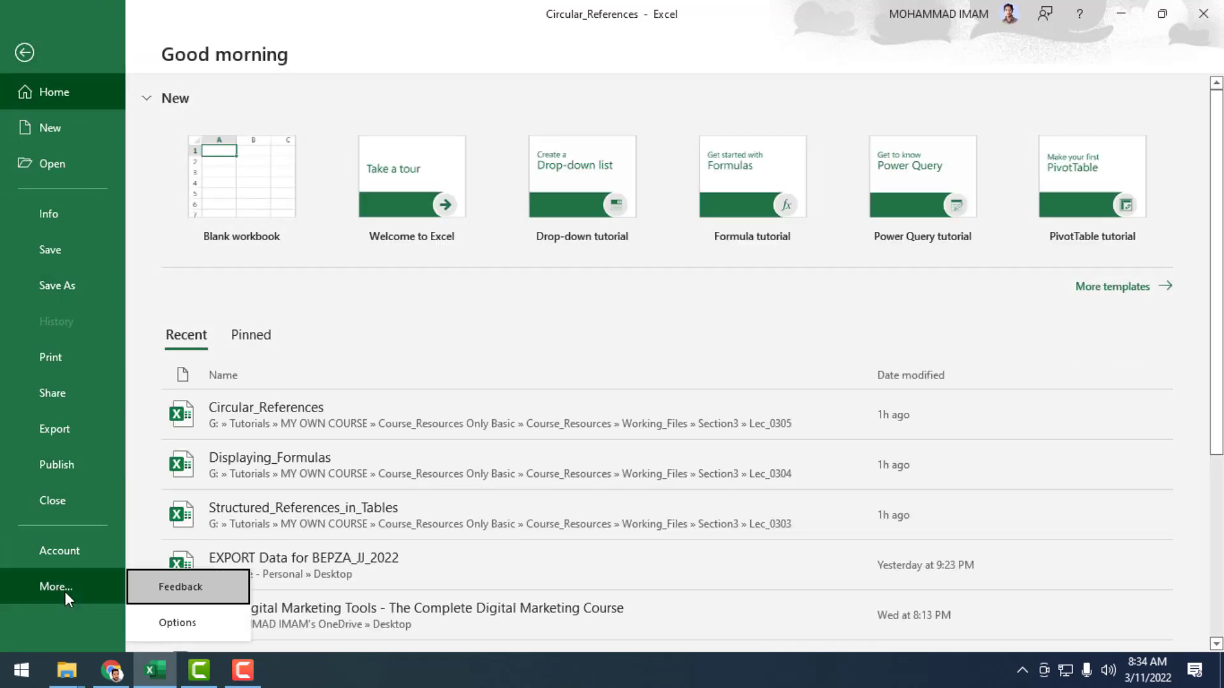
pyautogui.click(185, 622)
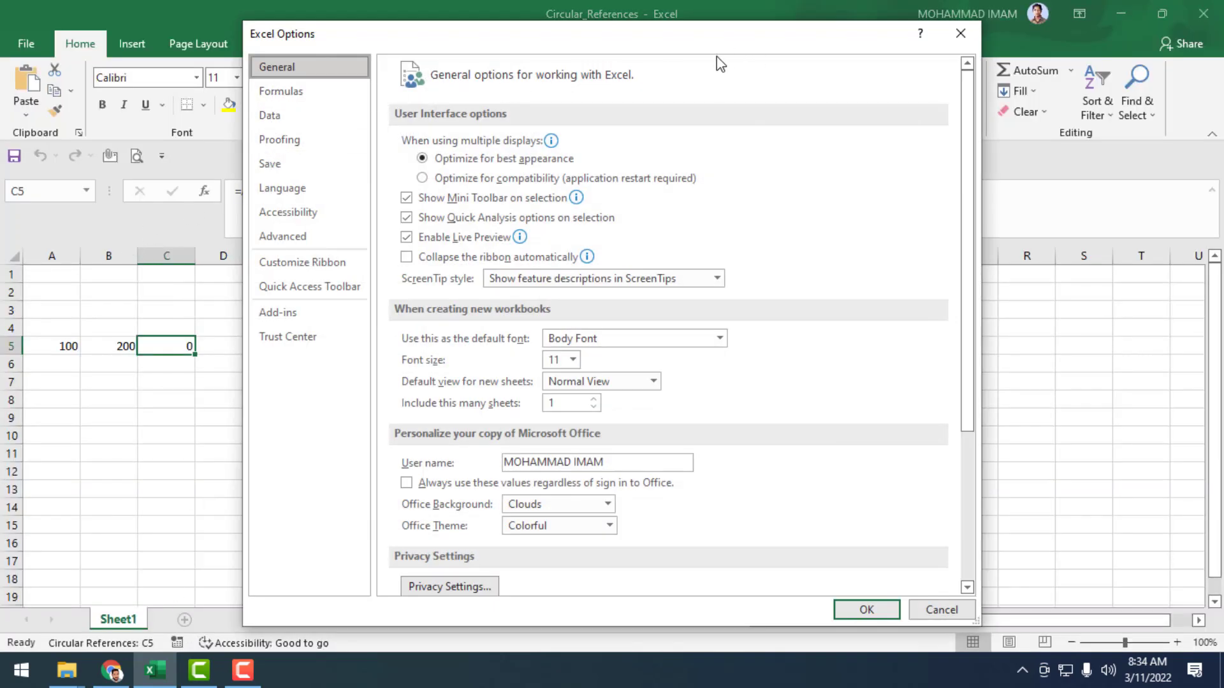
pyautogui.click(295, 90)
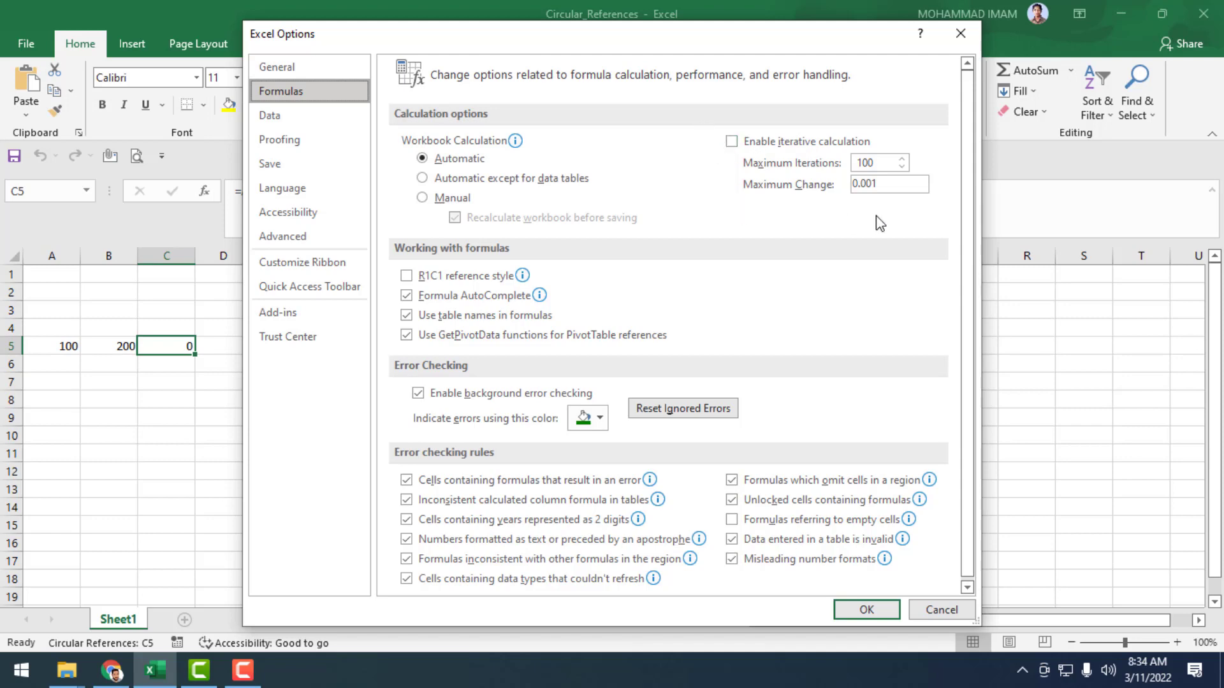
pyautogui.click(761, 143)
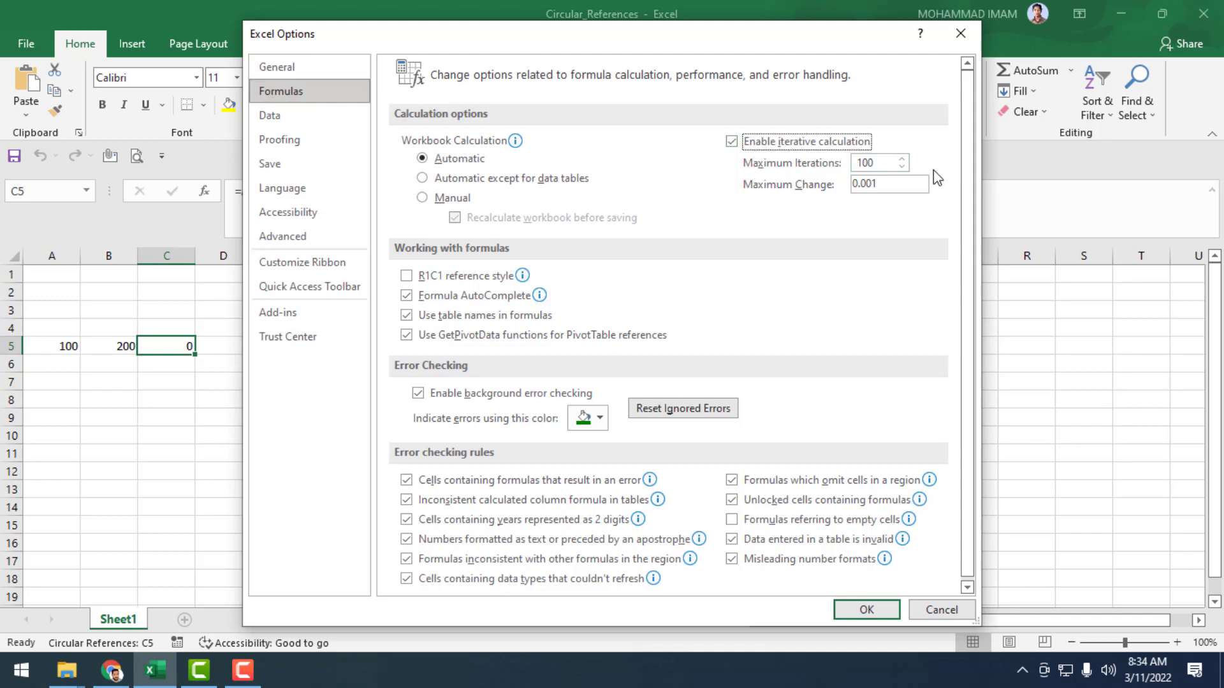
pyautogui.click(901, 169)
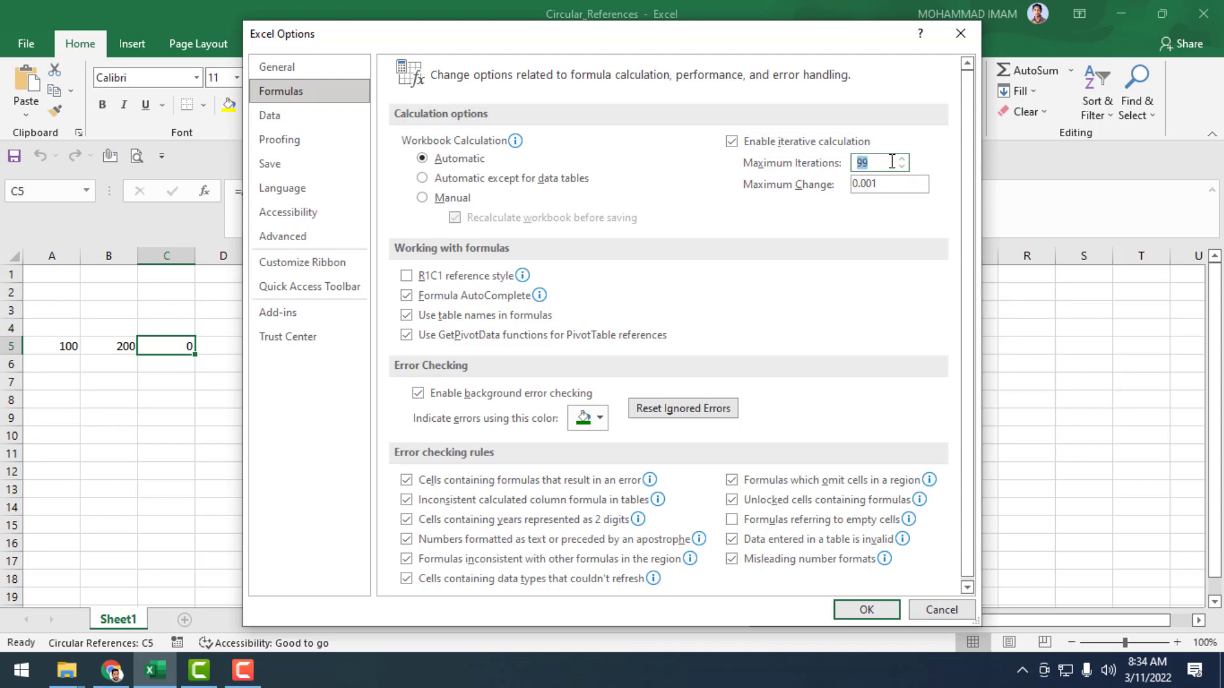
pyautogui.write('3')
pyautogui.moveTo(735, 51); pyautogui.dragTo(665, 107)
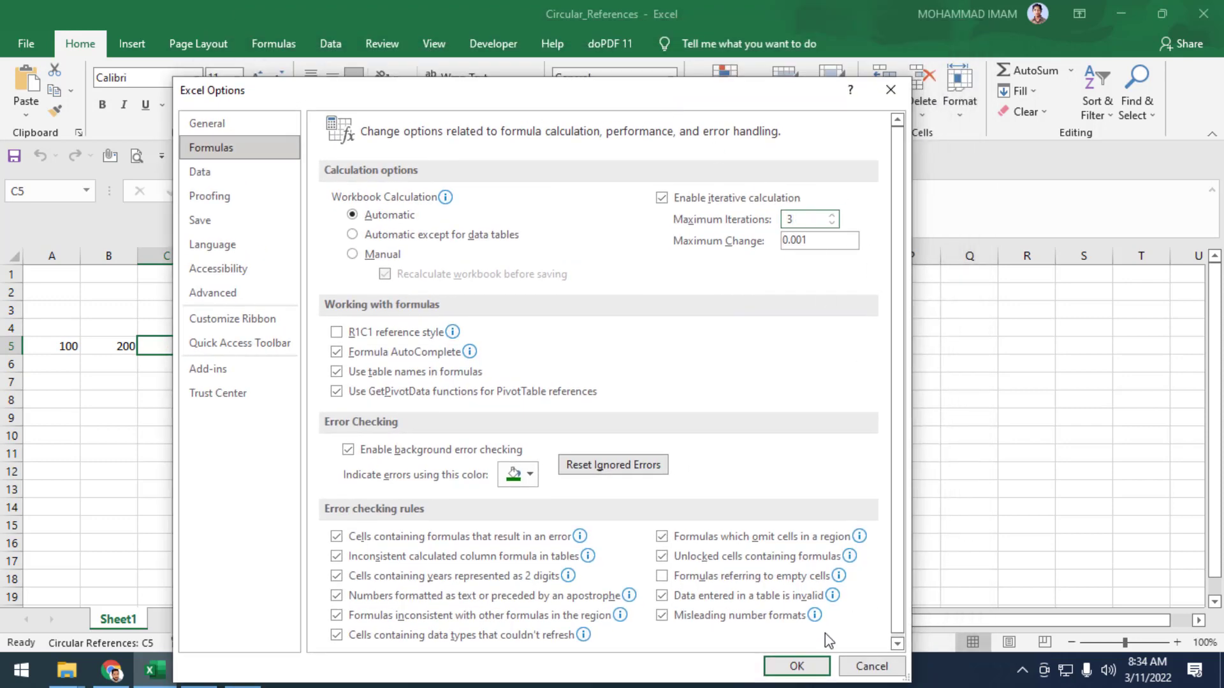
pyautogui.click(797, 666)
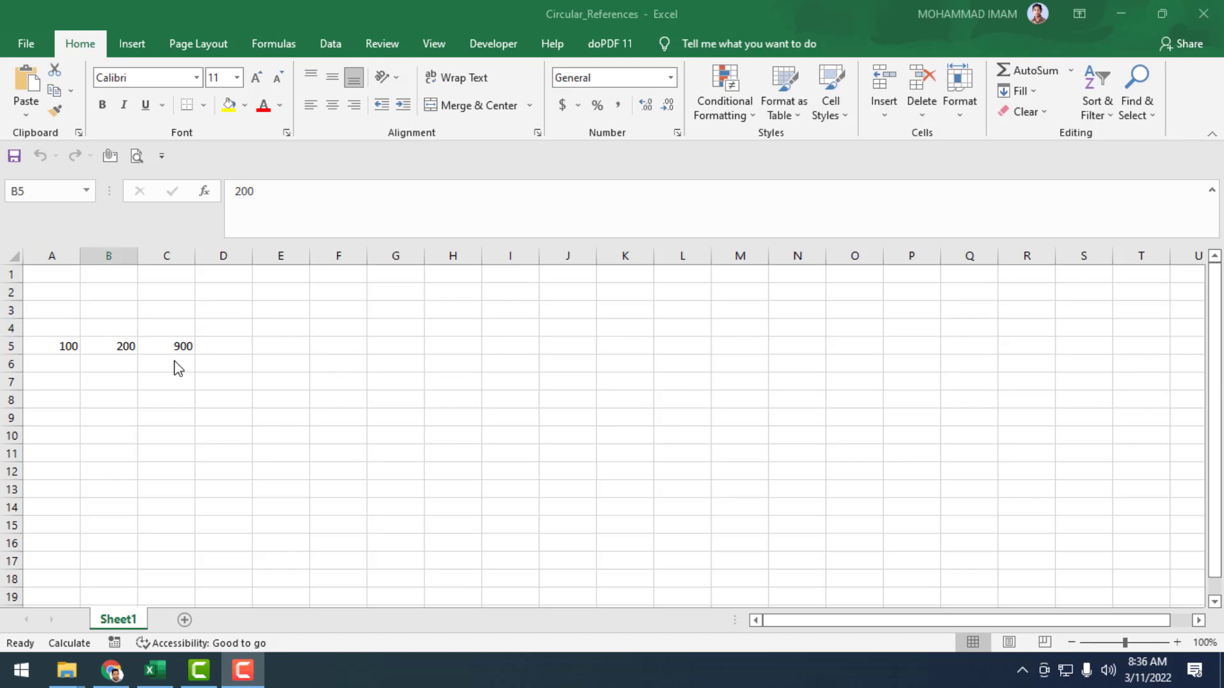
# Change the value in cell A5 to 500 so the circular formula recalculates.
pyautogui.click(60, 350)
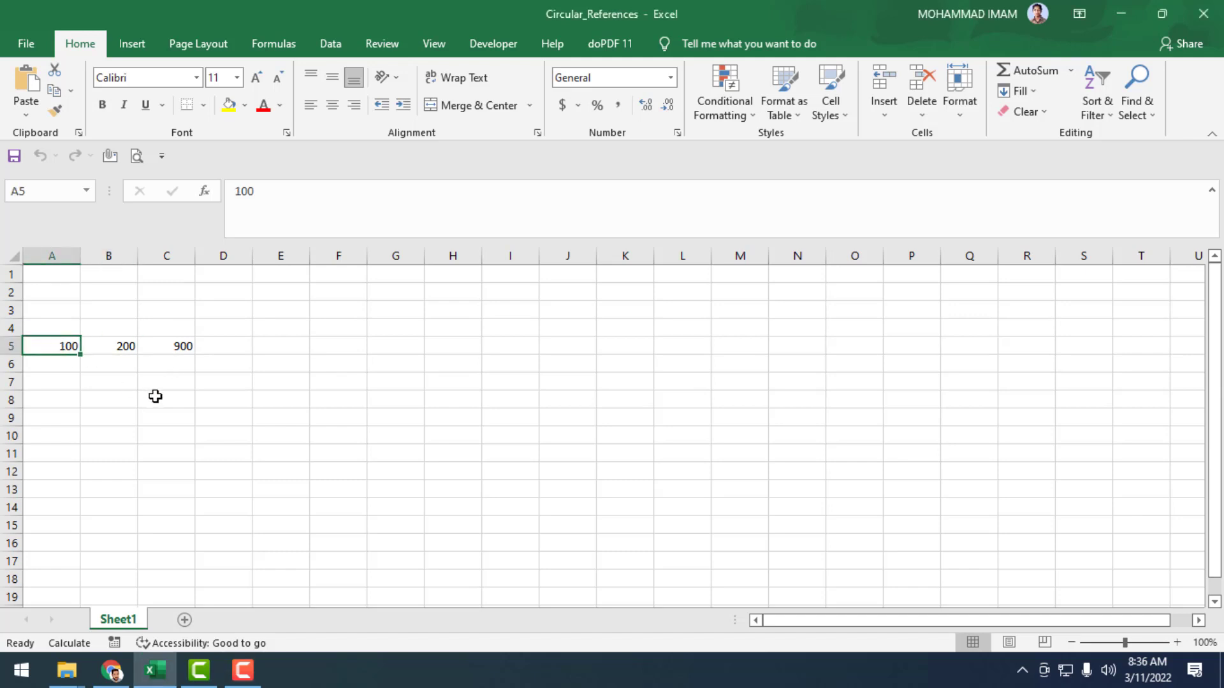
pyautogui.write('5')
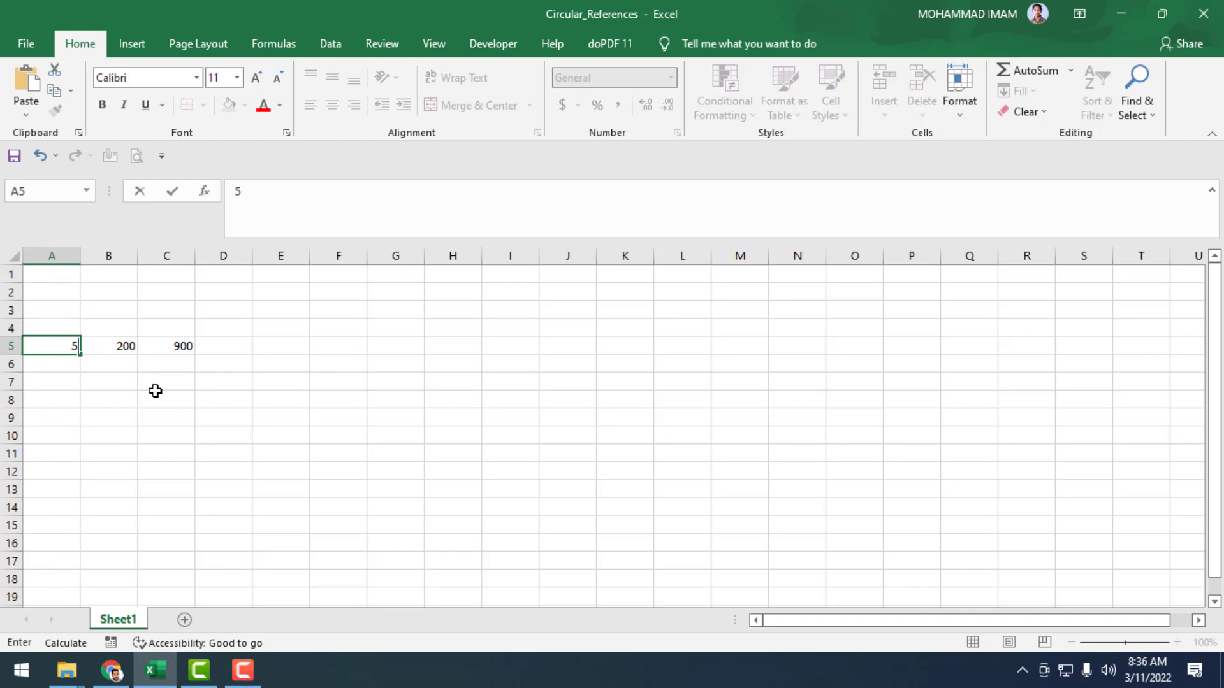
pyautogui.write('00')
pyautogui.press('Return')
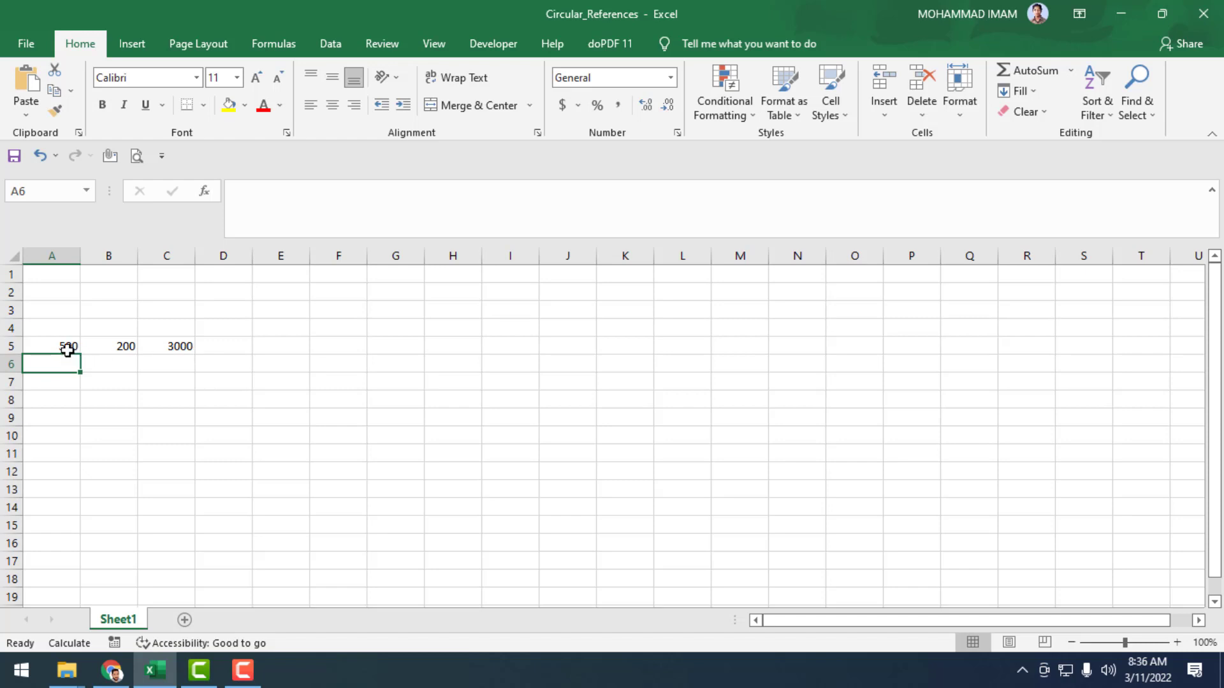
pyautogui.click(125, 346)
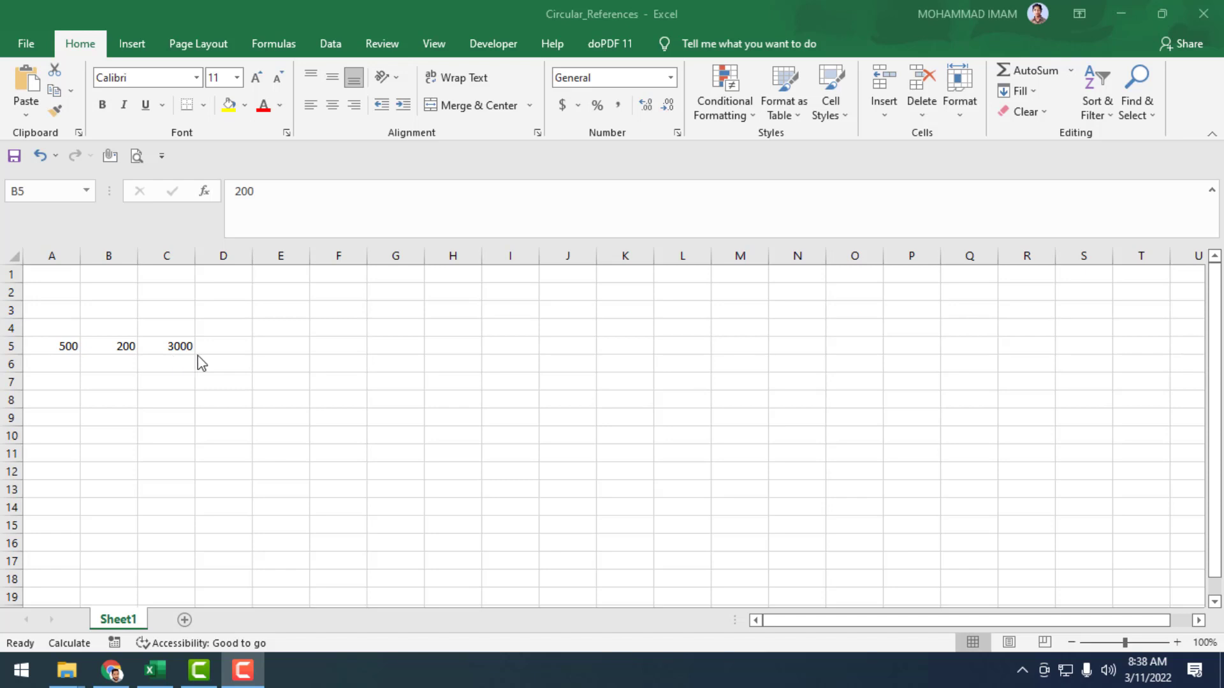
# Turn off iterative calculation in the formula options, apply the change, and dismiss the circular reference warning.
pyautogui.click(33, 43)
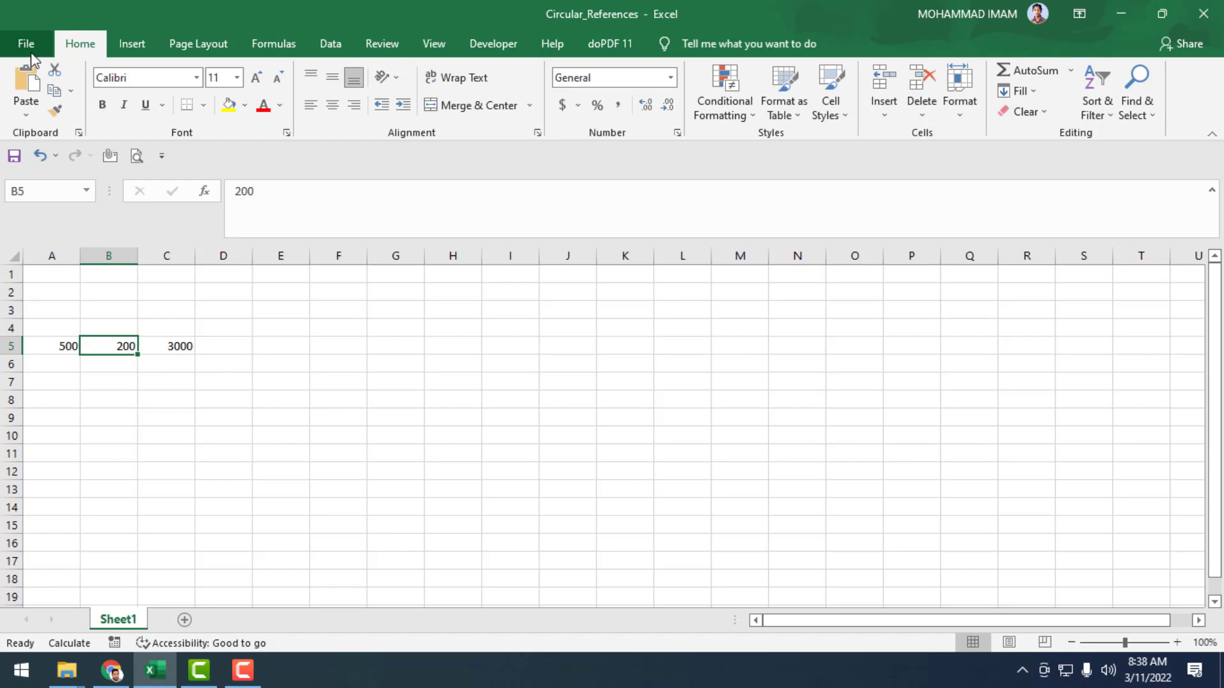
pyautogui.click(34, 43)
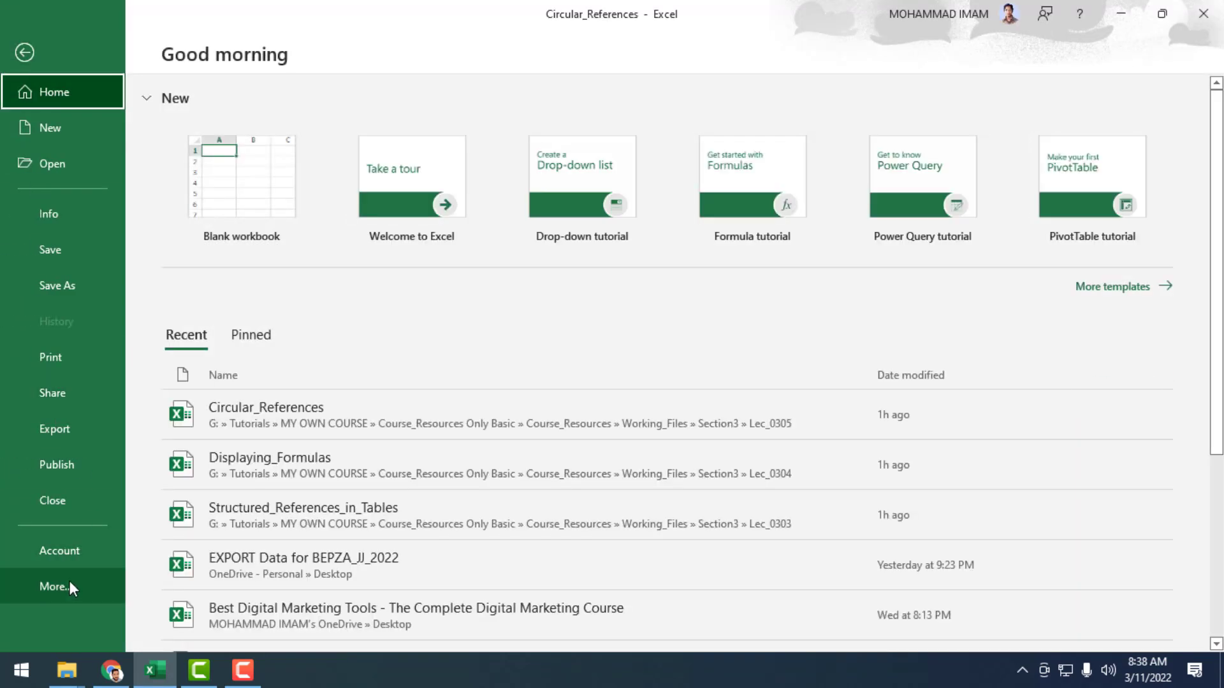
pyautogui.click(58, 586)
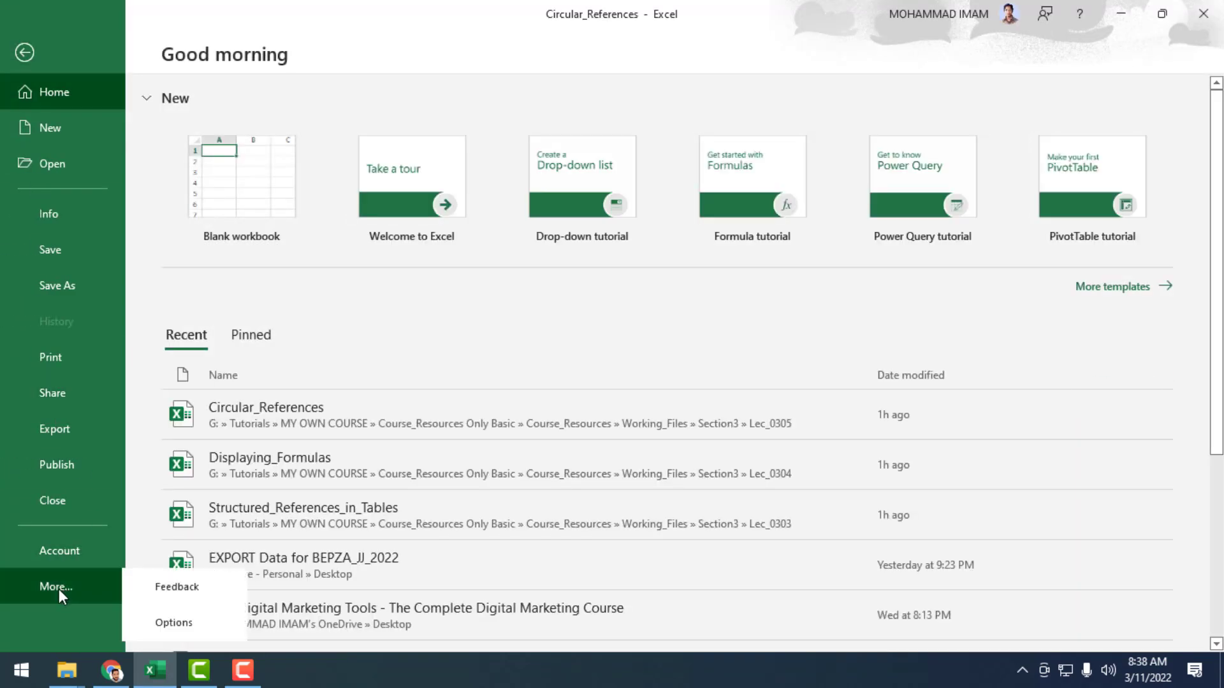
pyautogui.click(181, 630)
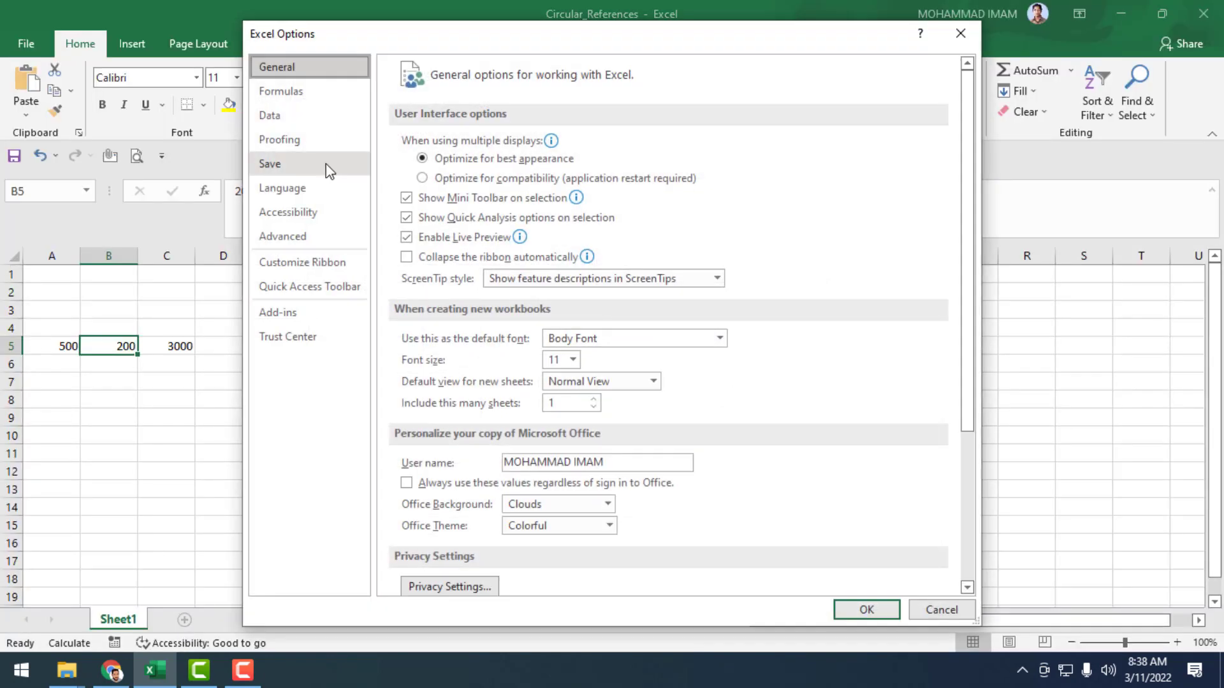
pyautogui.click(275, 93)
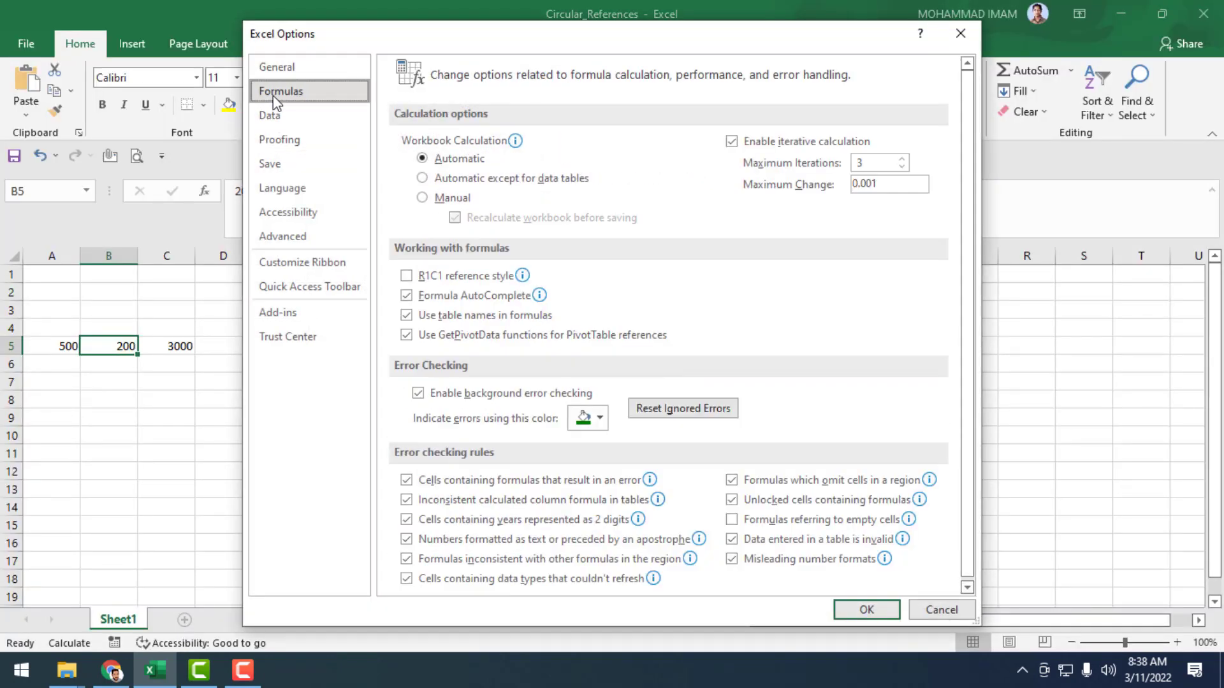
pyautogui.click(733, 143)
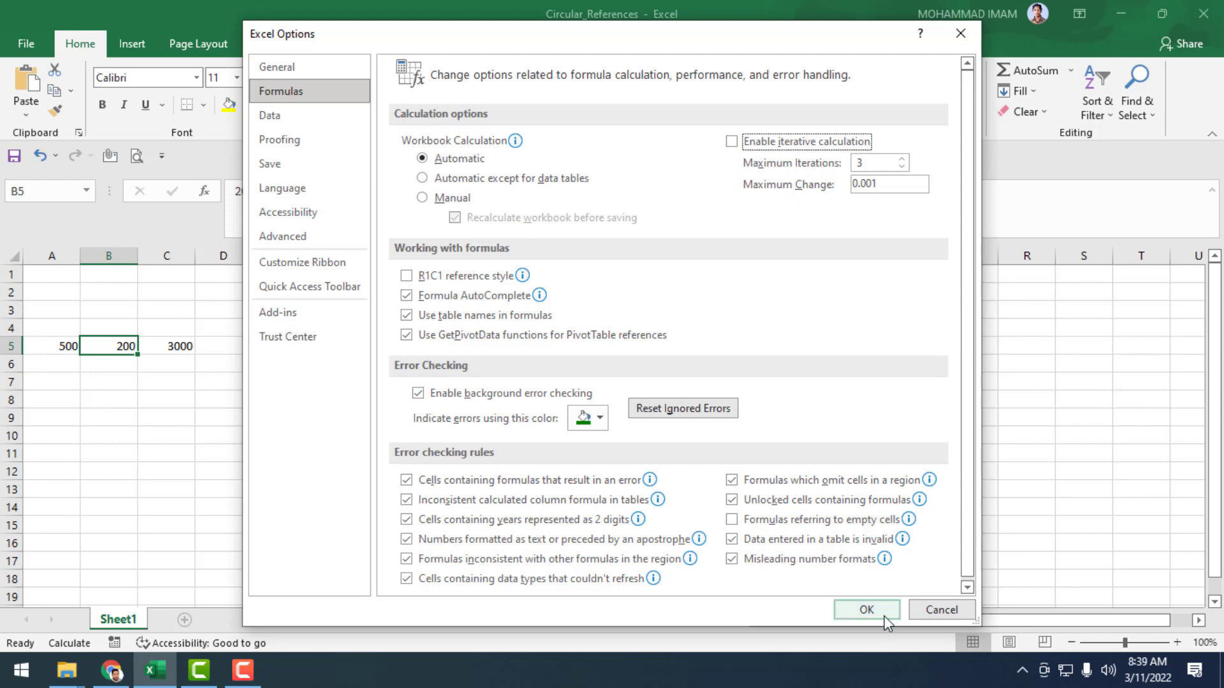
pyautogui.click(866, 611)
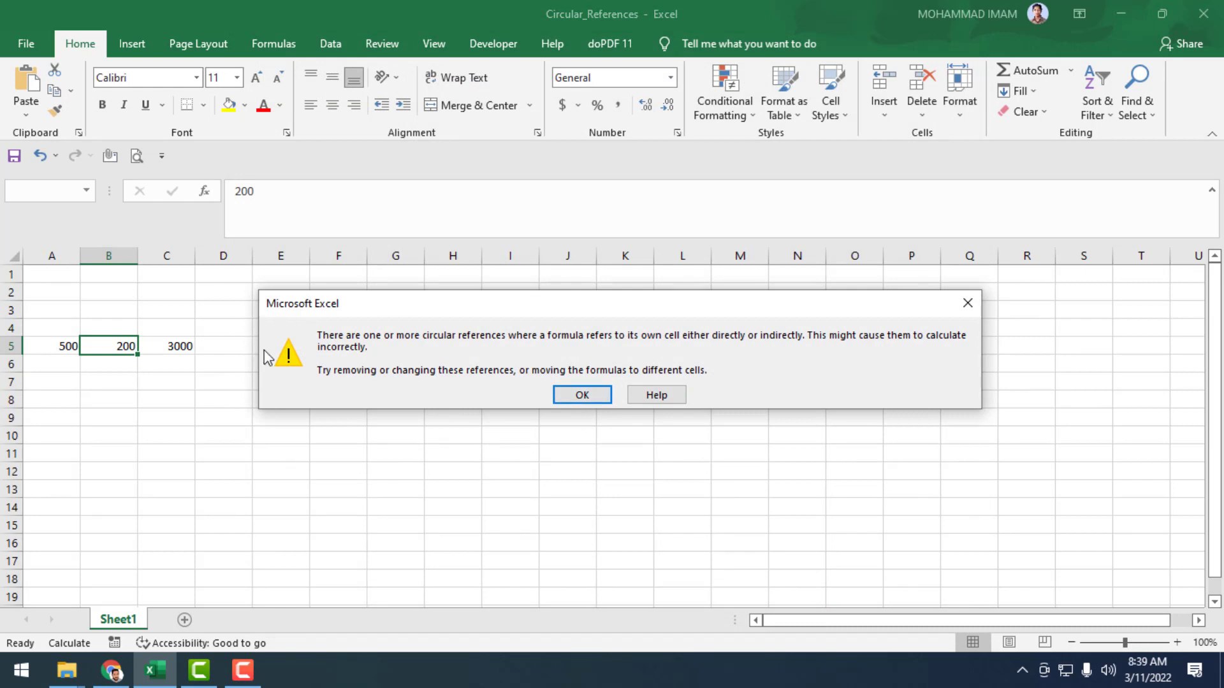
pyautogui.click(571, 399)
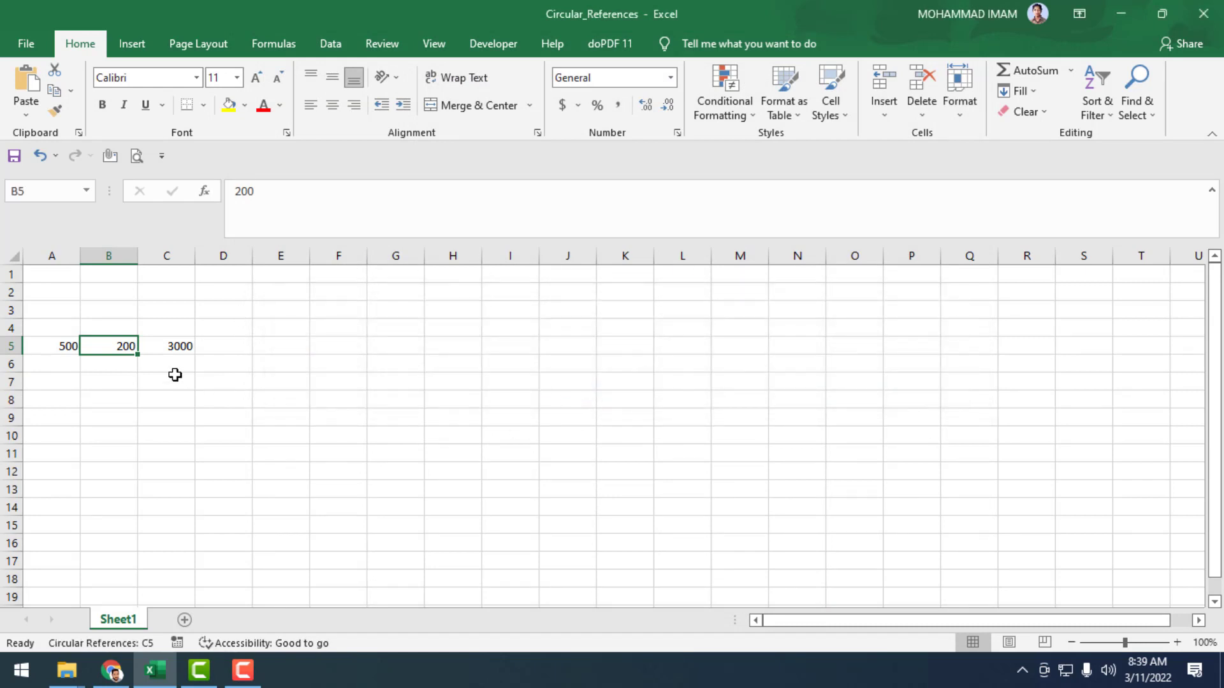
# Re-enter the existing formula in cell C5 to force it to recalculate without iteration.
pyautogui.click(169, 347)
pyautogui.click(334, 335)
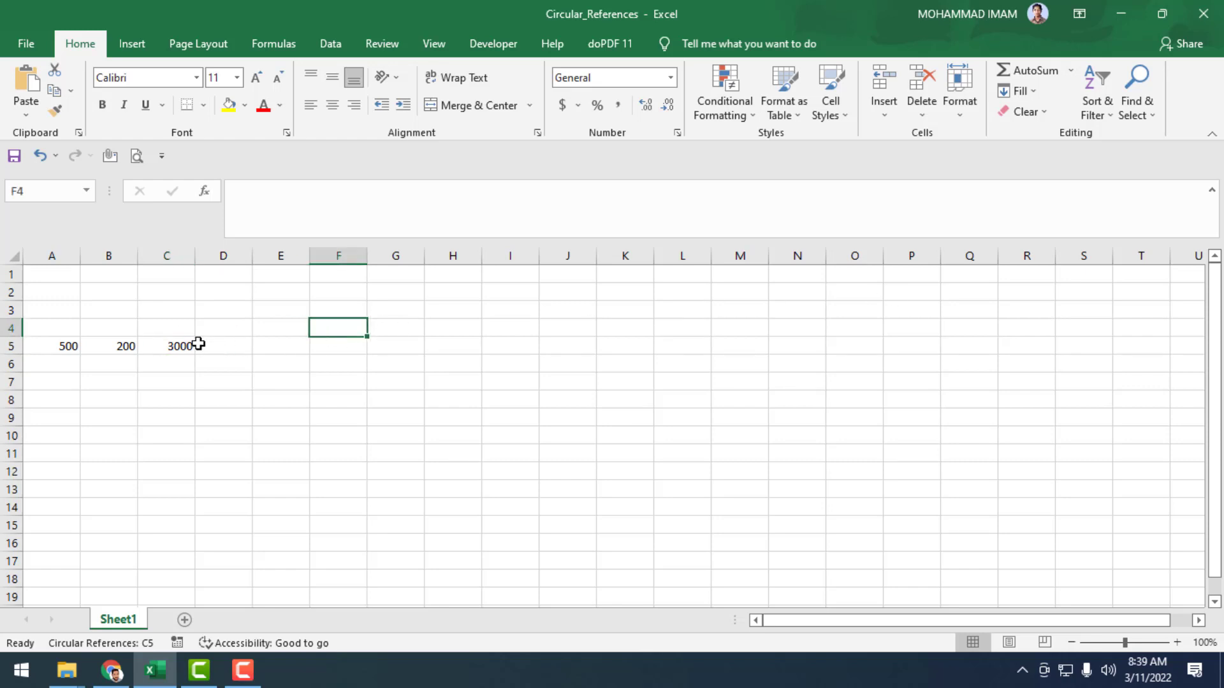
pyautogui.click(167, 344)
pyautogui.doubleClick(167, 346)
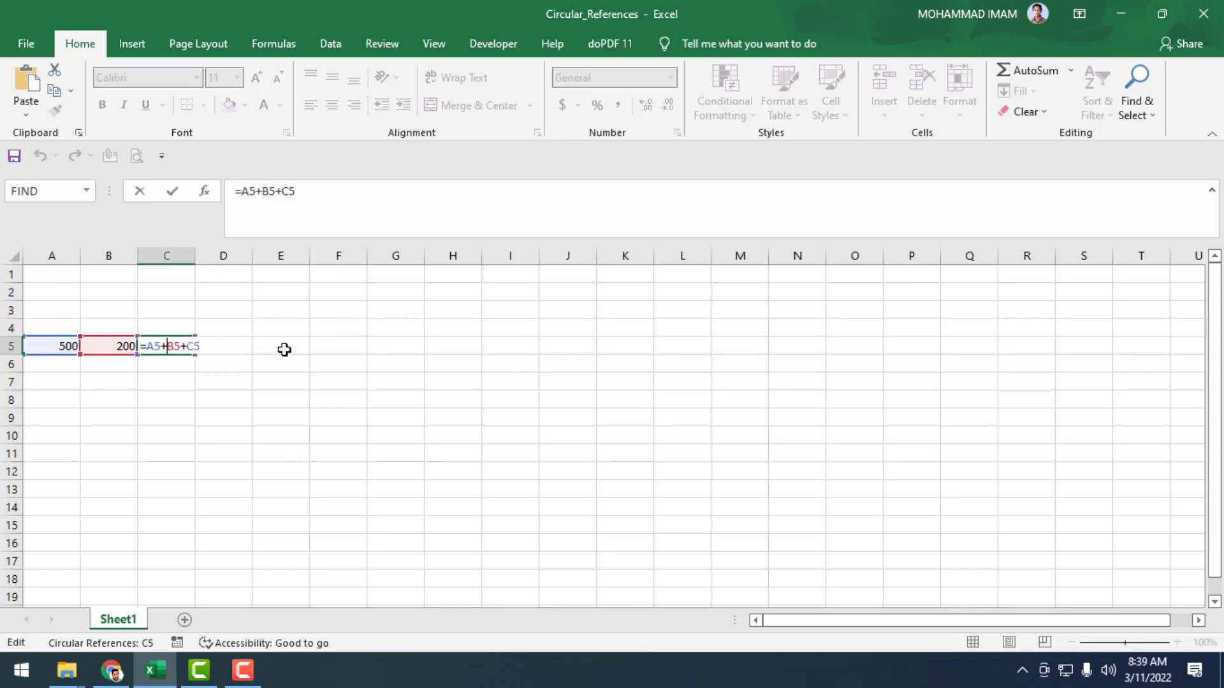
pyautogui.press('Return')
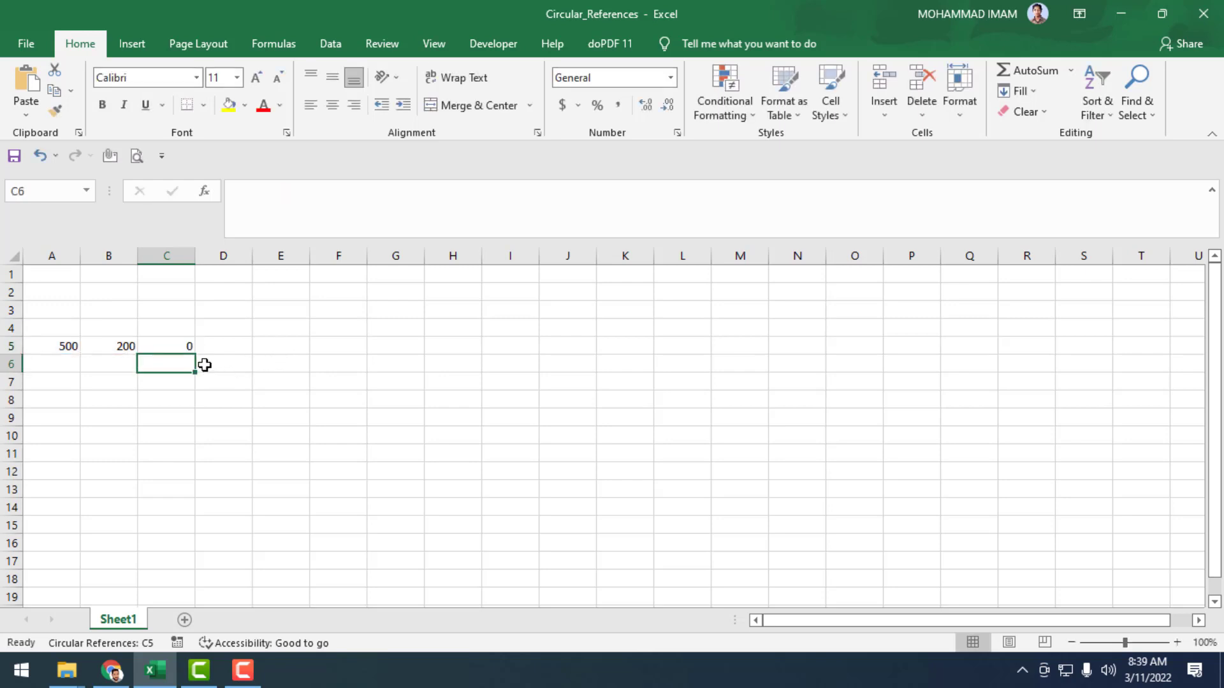
# Review the cell references used in C5's formula and leave it without editing.
pyautogui.doubleClick(175, 345)
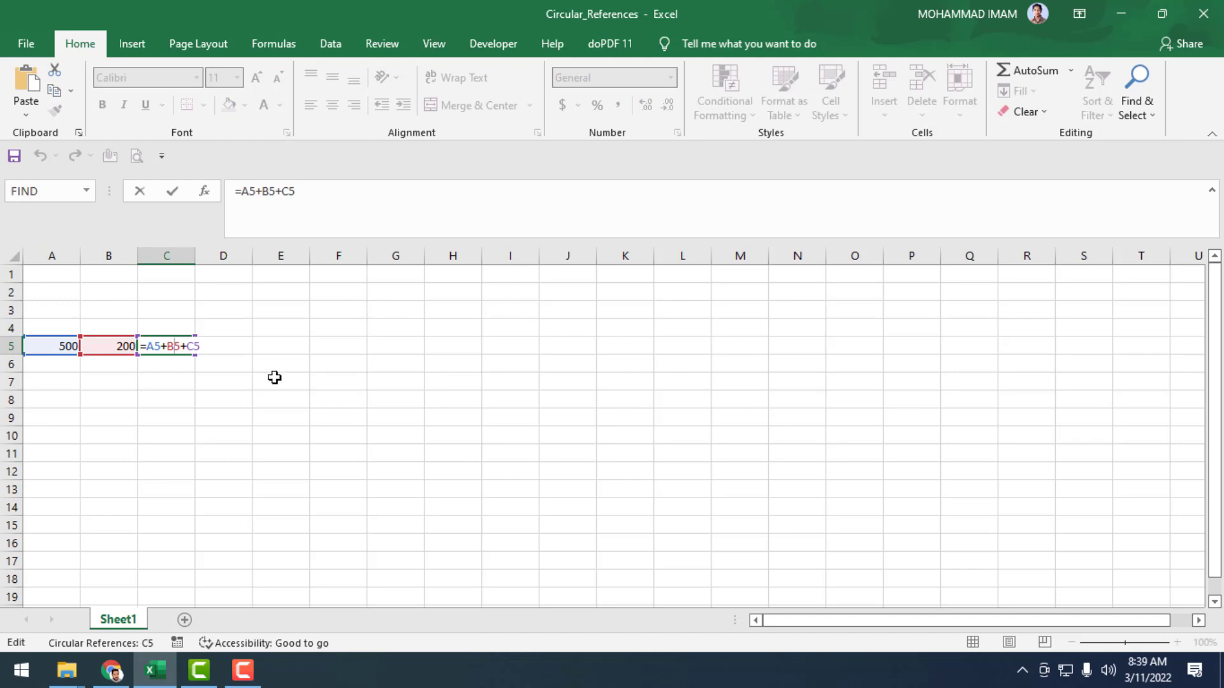
pyautogui.press('Escape')
pyautogui.press('Return')
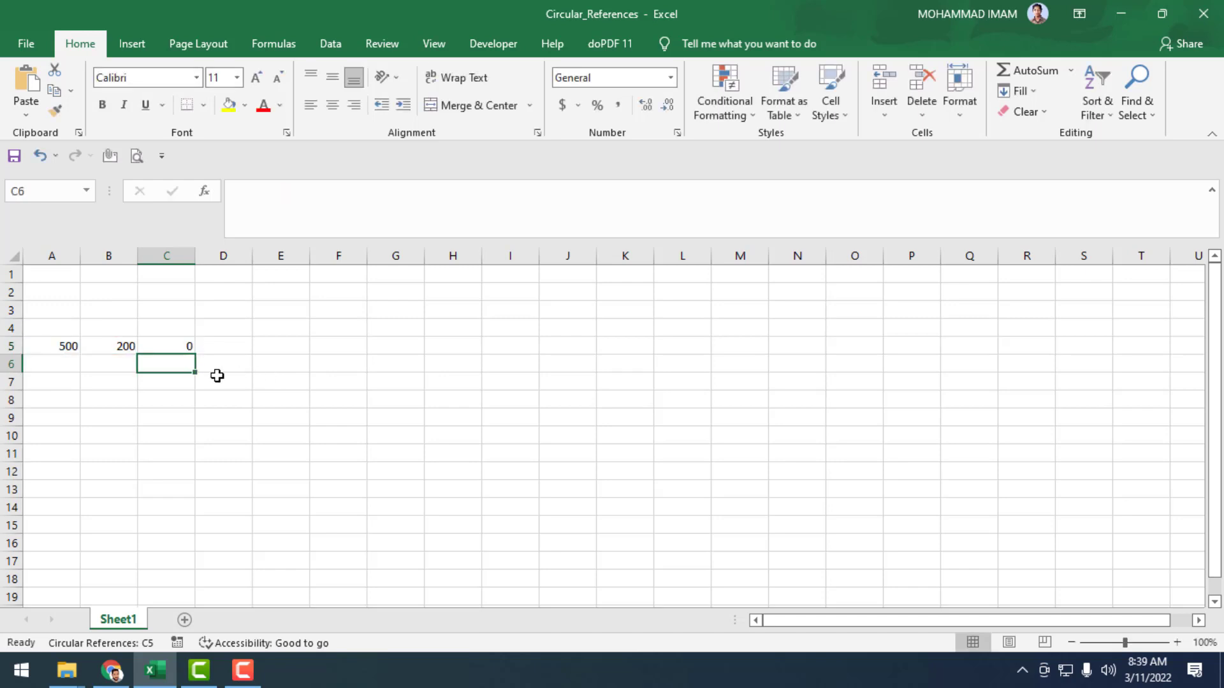